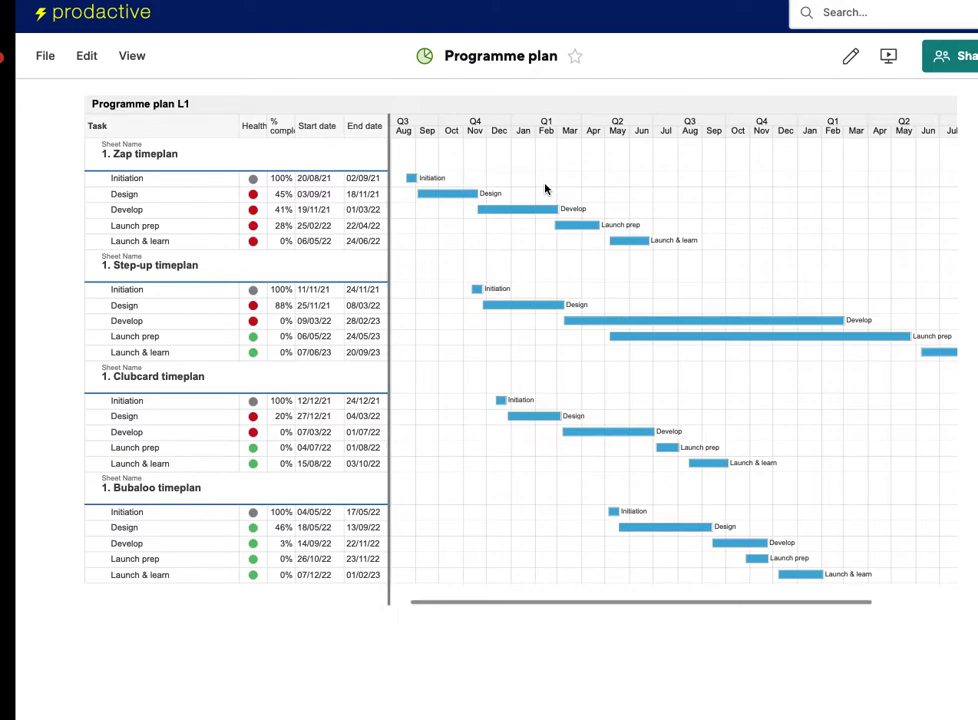
# Step: In the 1. Clubcard timeplan sheet, insert a row above Project kick-off with the task name Project Zap launch
pyautogui.moveTo(354, 10)
pyautogui.click(272, 3)
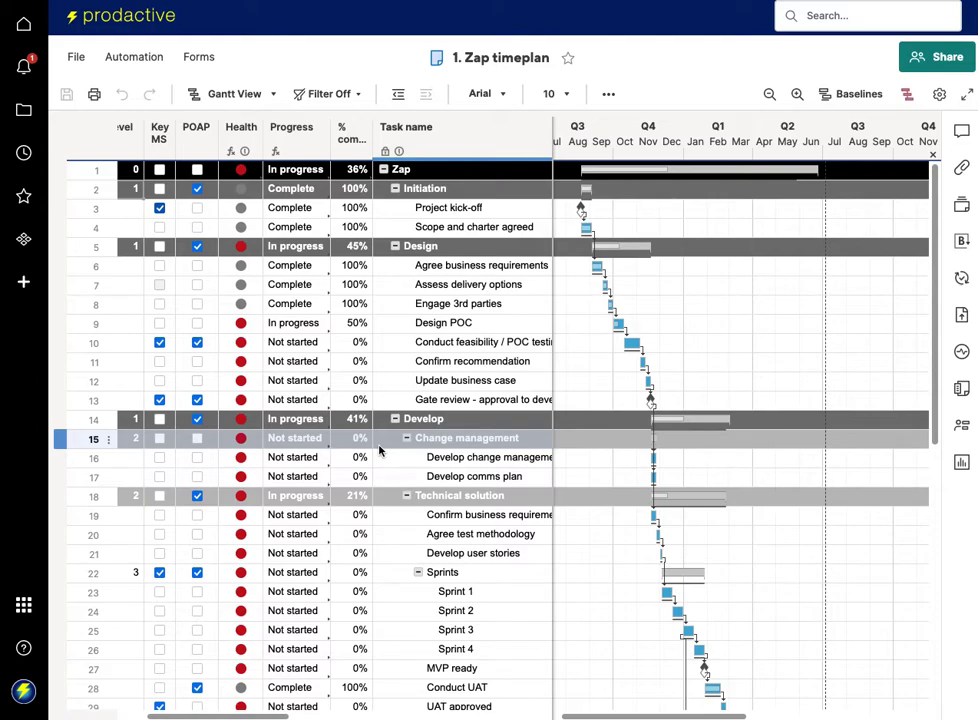
pyautogui.moveTo(378, 2)
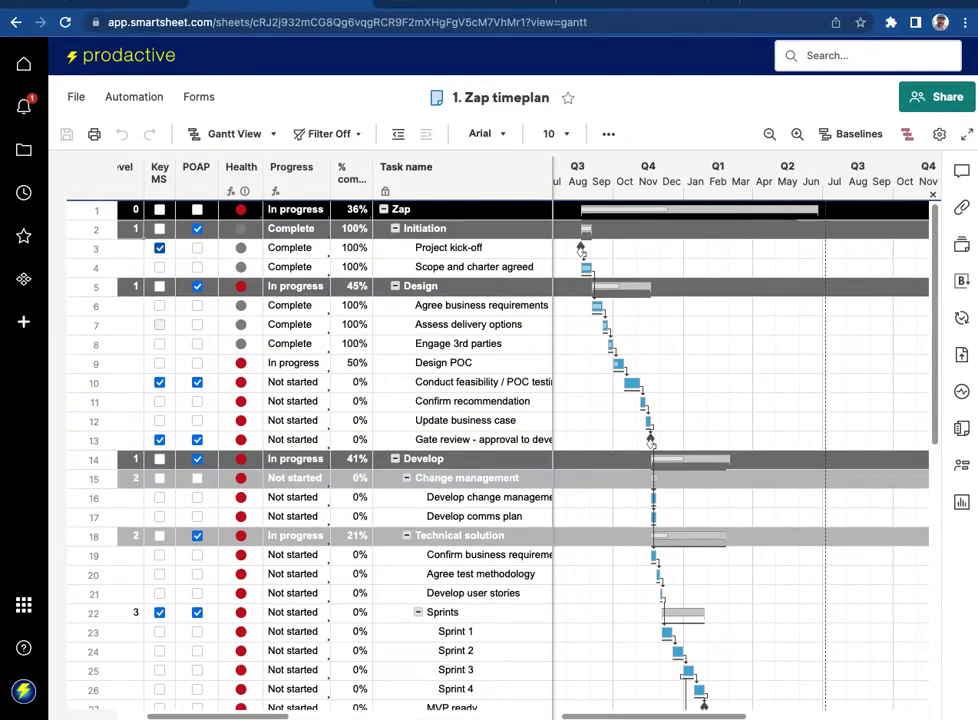
pyautogui.click(465, 3)
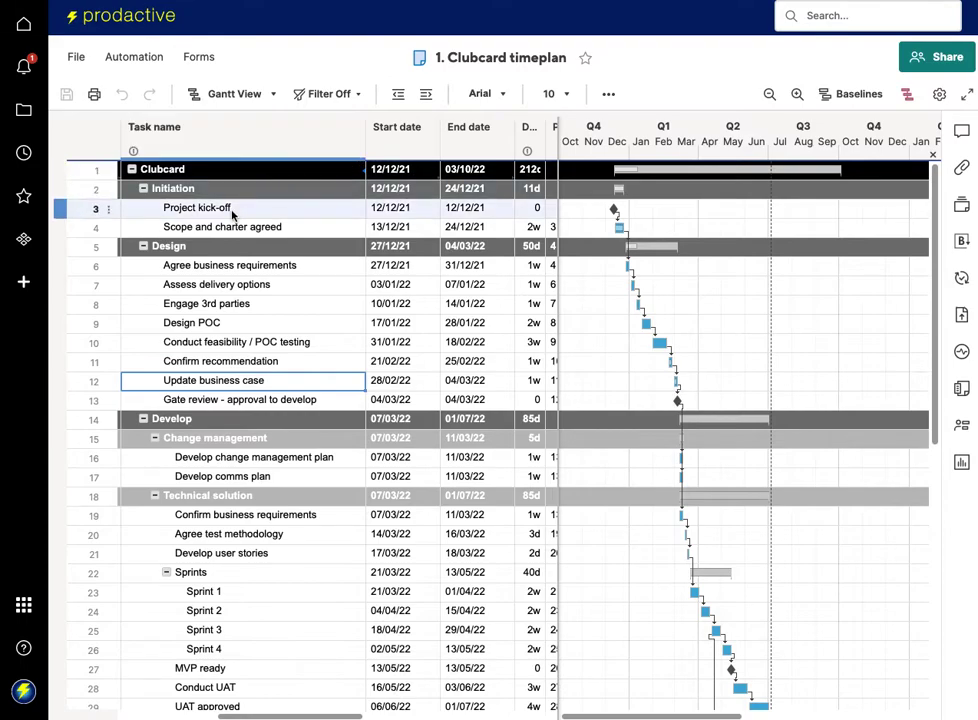
pyautogui.click(237, 206)
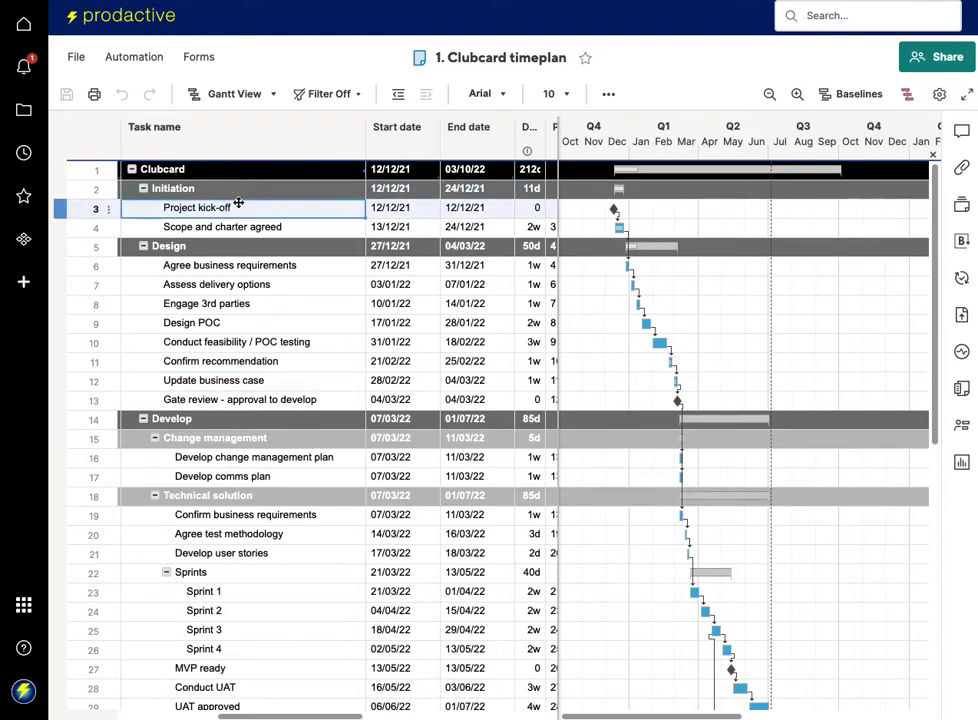
pyautogui.press('Insert')
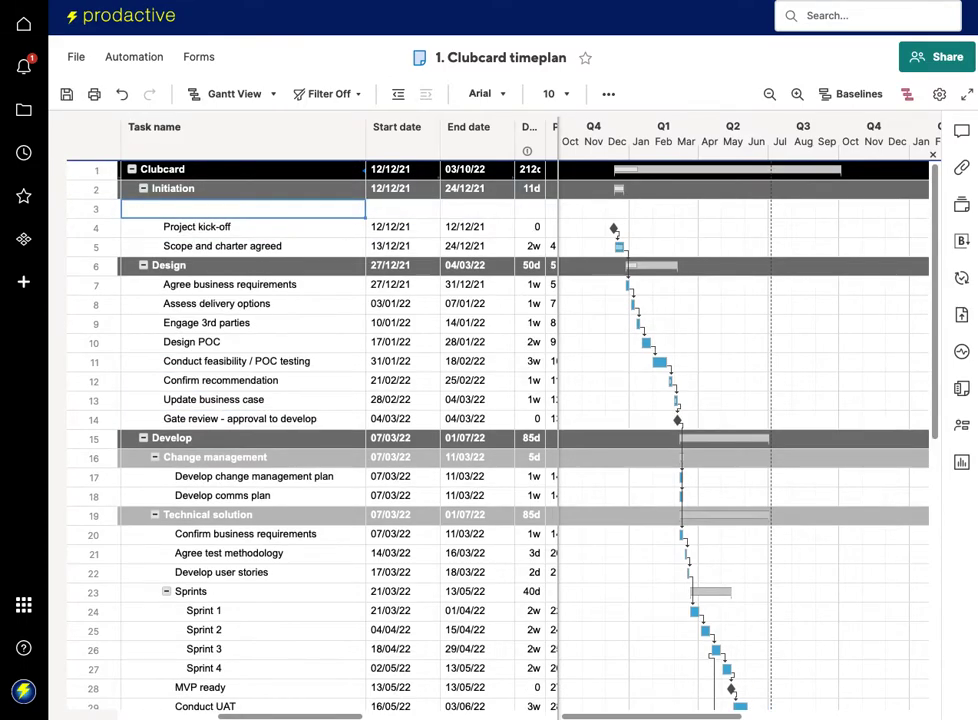
pyautogui.write('Project Zap launch')
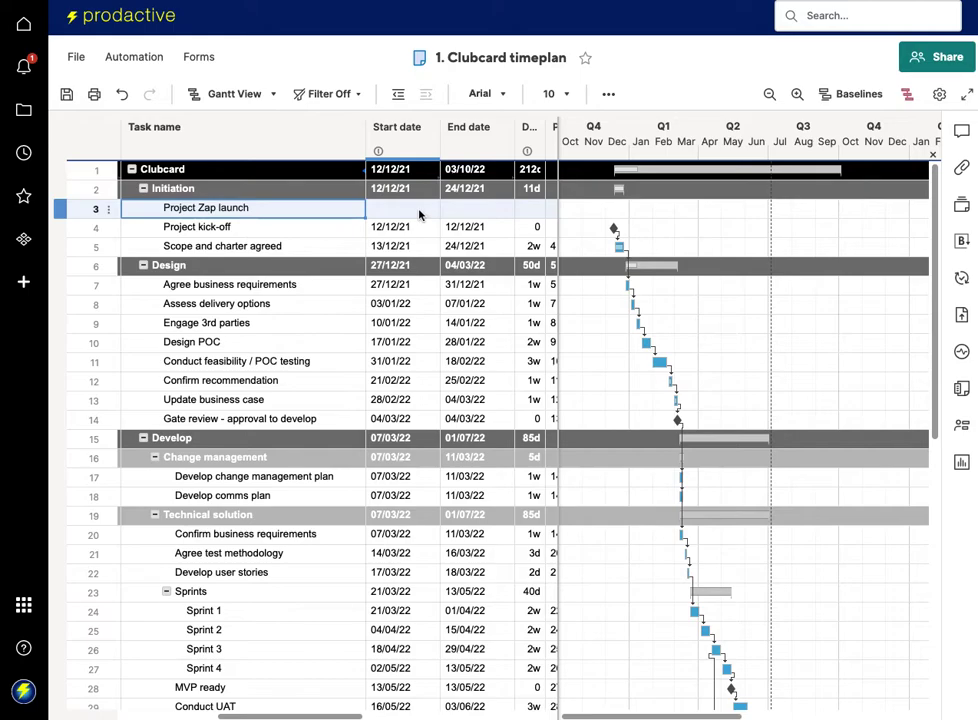
# Step: Start a link from another sheet for Project Zap launch's start date and choose 1. Zap timeplan as the data source
pyautogui.click(419, 214)
pyautogui.rightClick(422, 222)
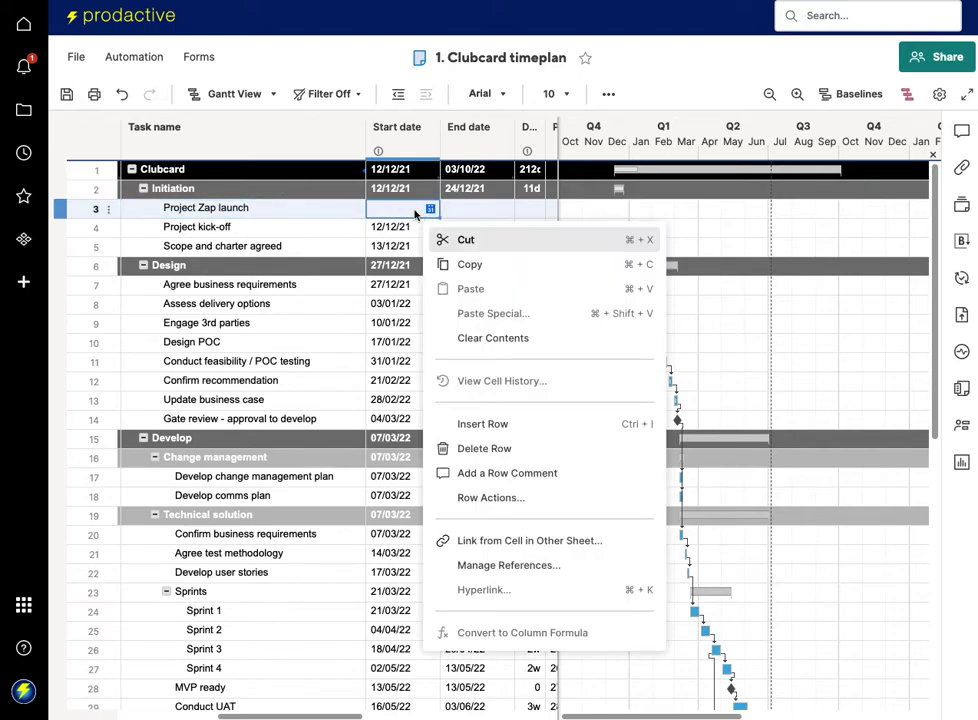
pyautogui.click(492, 544)
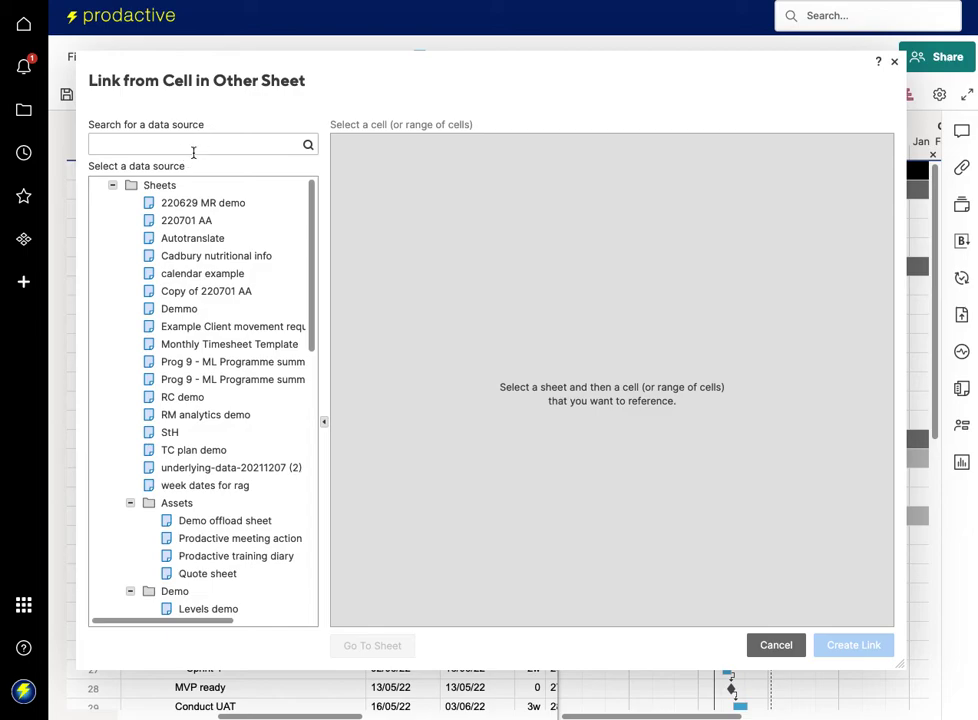
pyautogui.click(193, 152)
pyautogui.write('zap timeplan')
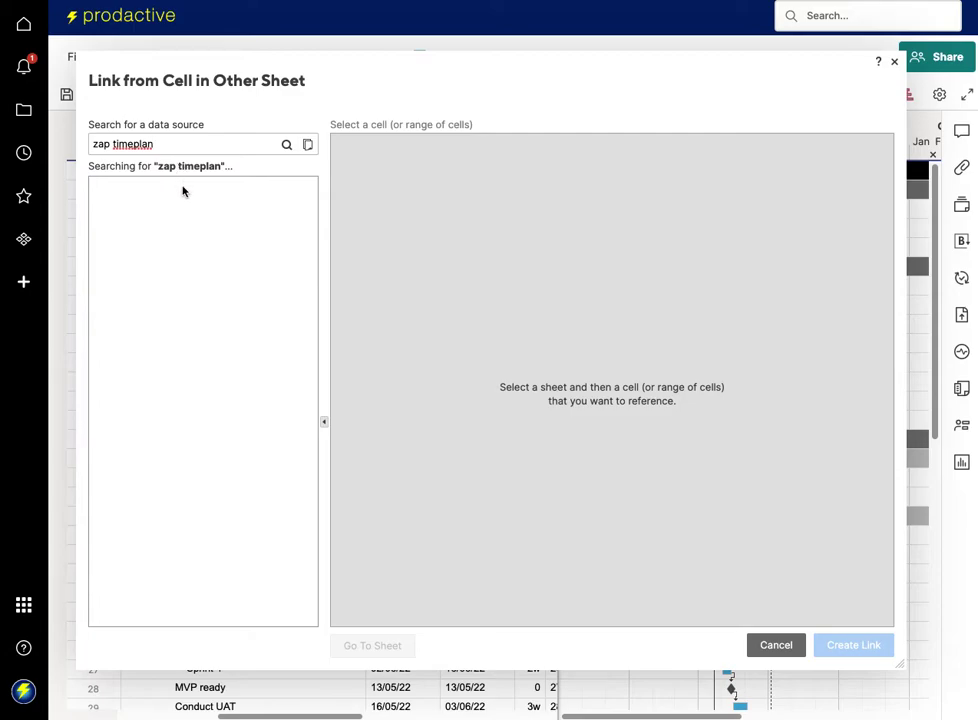
pyautogui.click(183, 194)
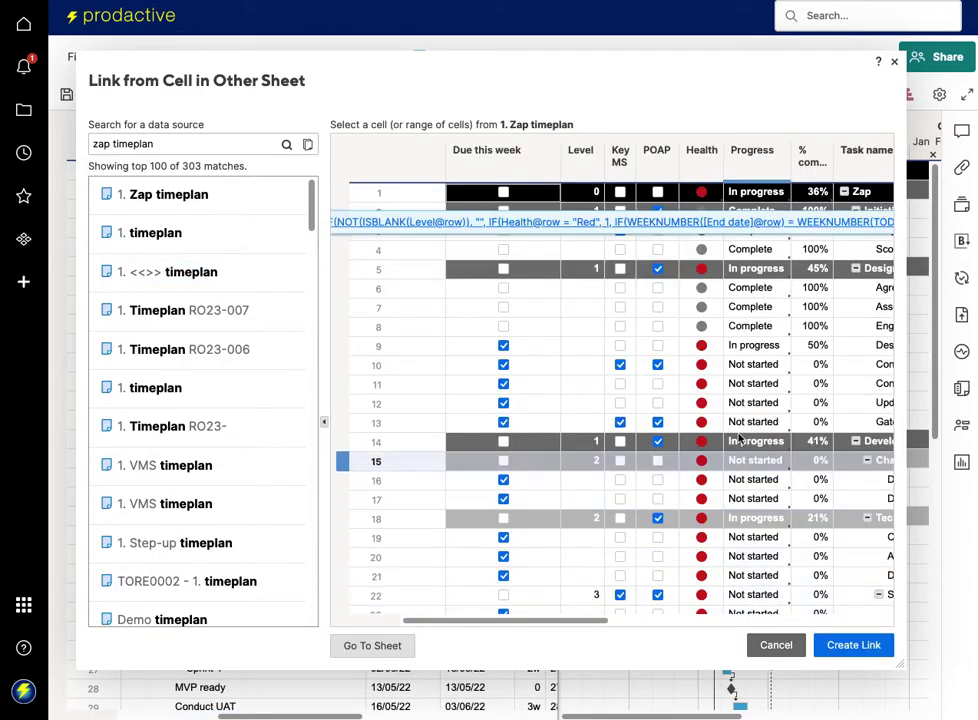
# Step: Create the link to the start date of the Launch / go live task in the Zap timeplan
pyautogui.hscroll(5, 742, 449)
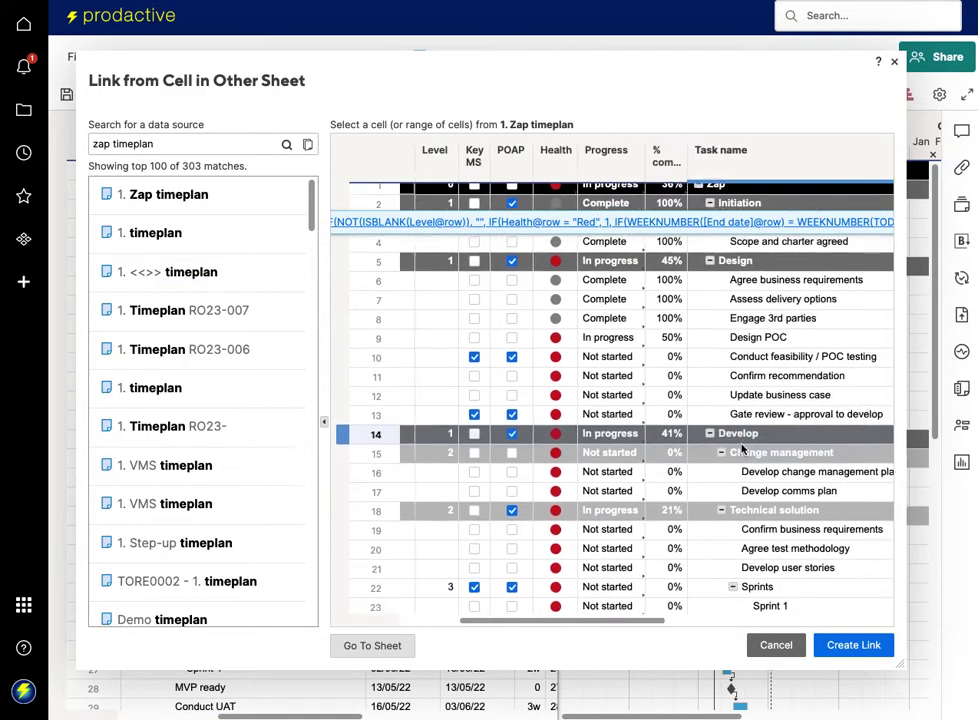
pyautogui.scroll(-9, 742, 449)
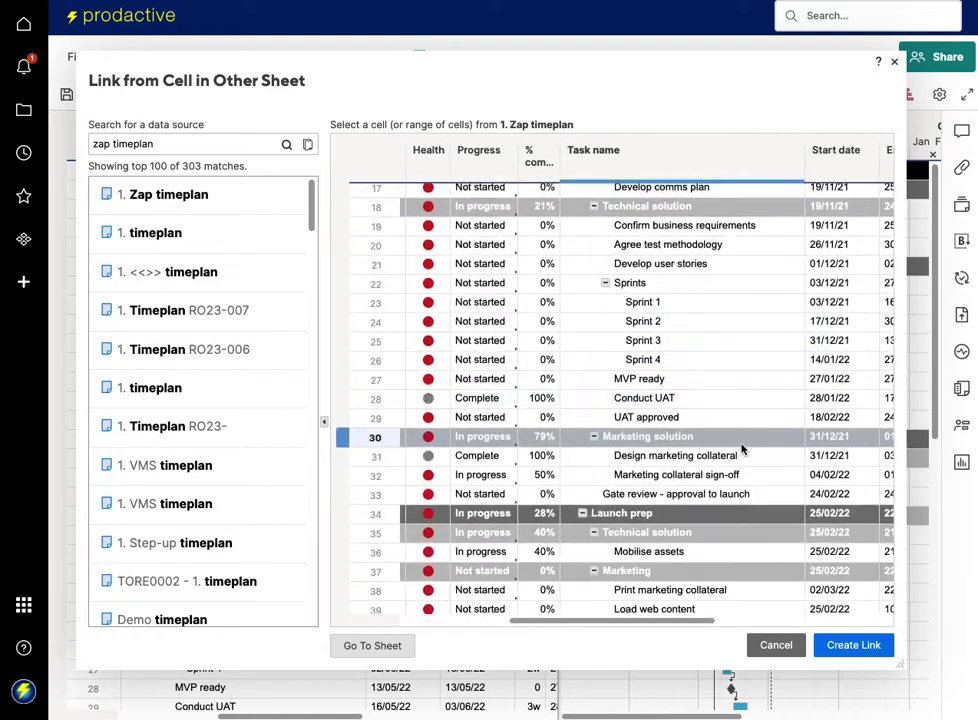
pyautogui.hscroll(2, 742, 449)
pyautogui.scroll(1, 742, 449)
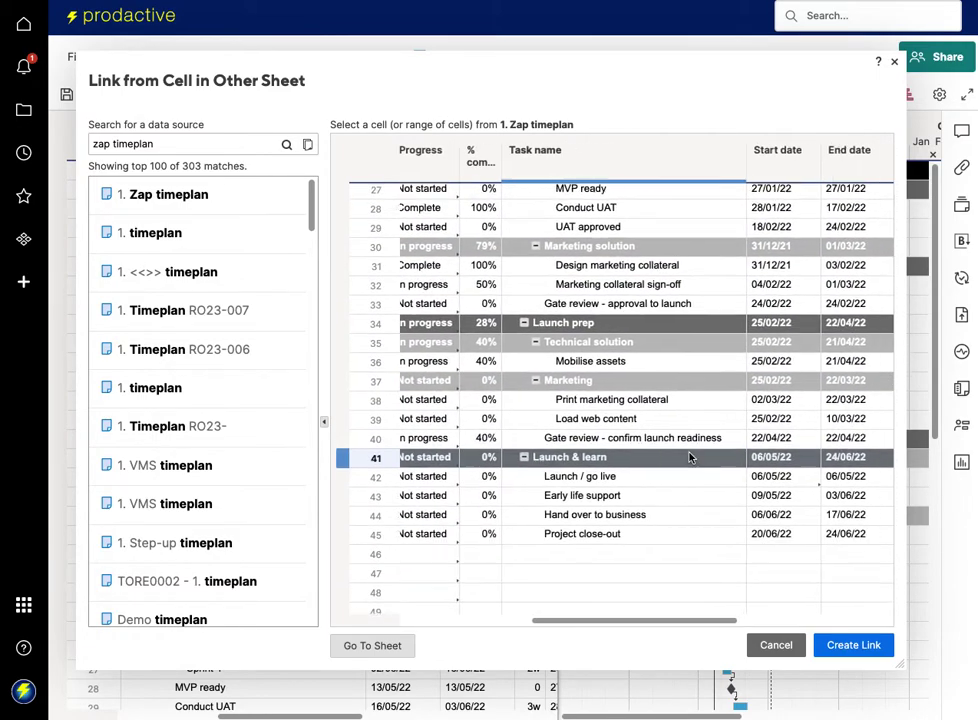
pyautogui.click(758, 484)
pyautogui.click(850, 645)
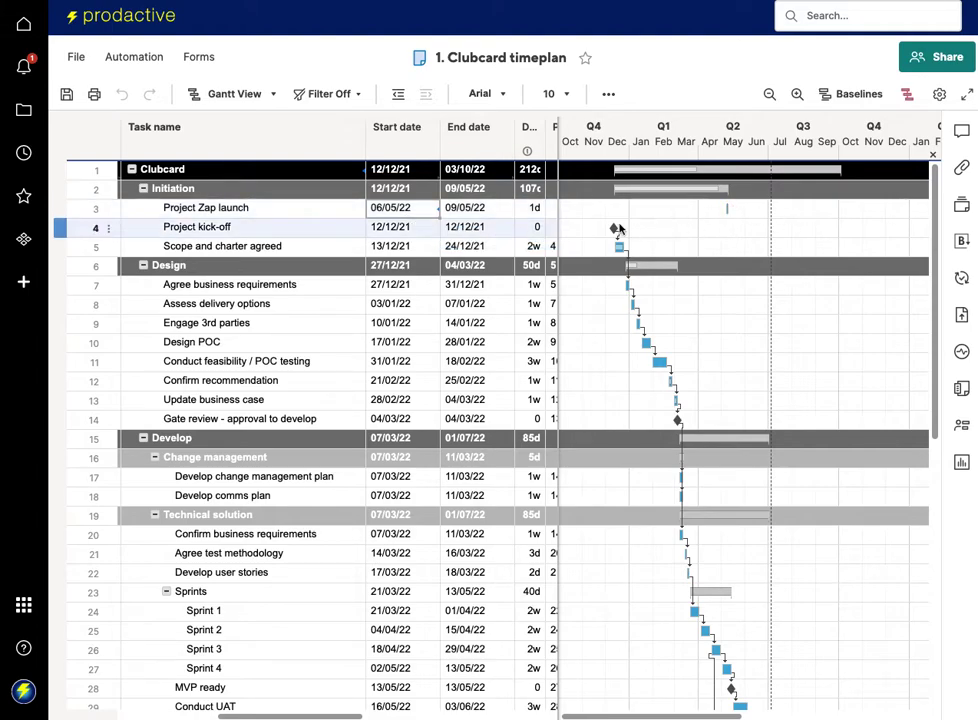
# Step: Set the duration of the Project Zap launch row to 0
pyautogui.click(530, 209)
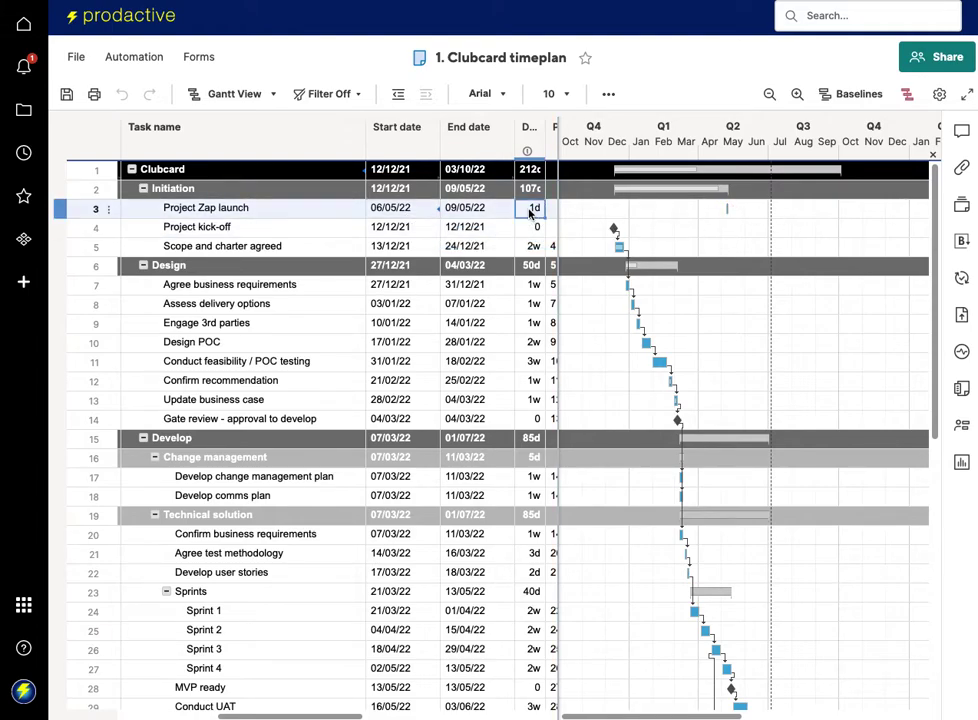
pyautogui.write('0')
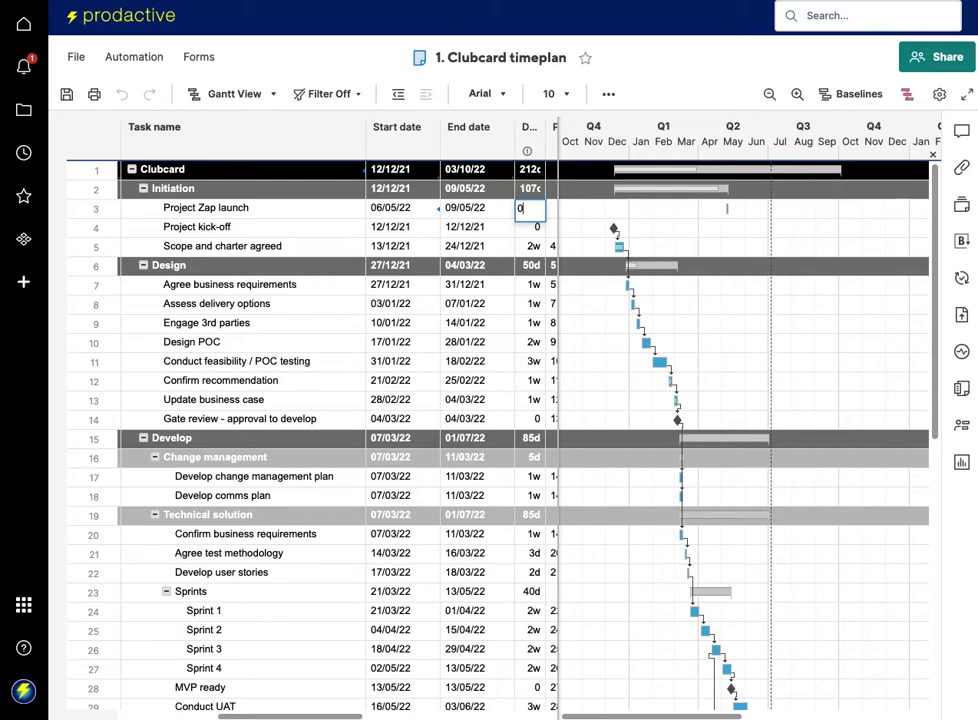
pyautogui.press('Return')
# Step: Set row 3, Project Zap launch, as the predecessor of the Project kick-off task
pyautogui.hscroll(2, 501, 313)
pyautogui.hscroll(3, 501, 313)
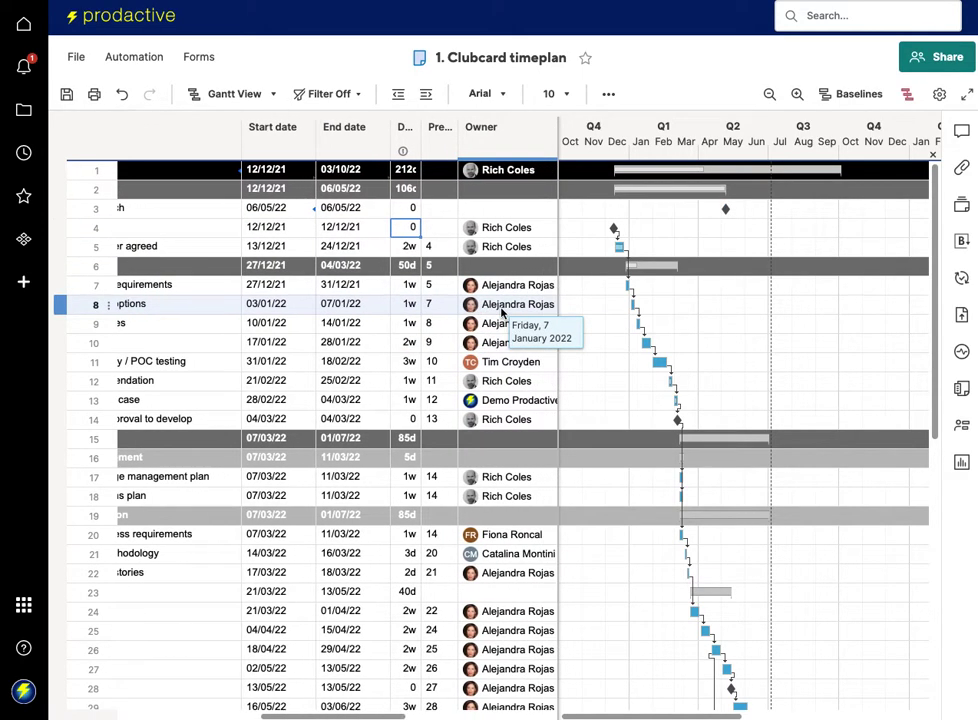
pyautogui.click(440, 230)
pyautogui.hscroll(-3, 440, 232)
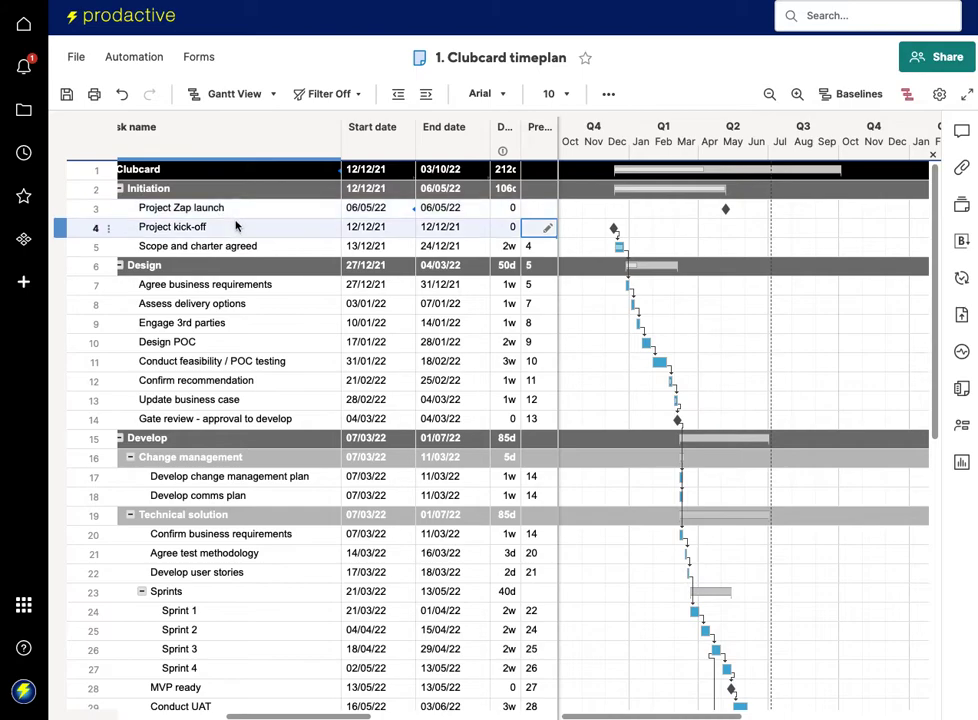
pyautogui.hscroll(2, 236, 226)
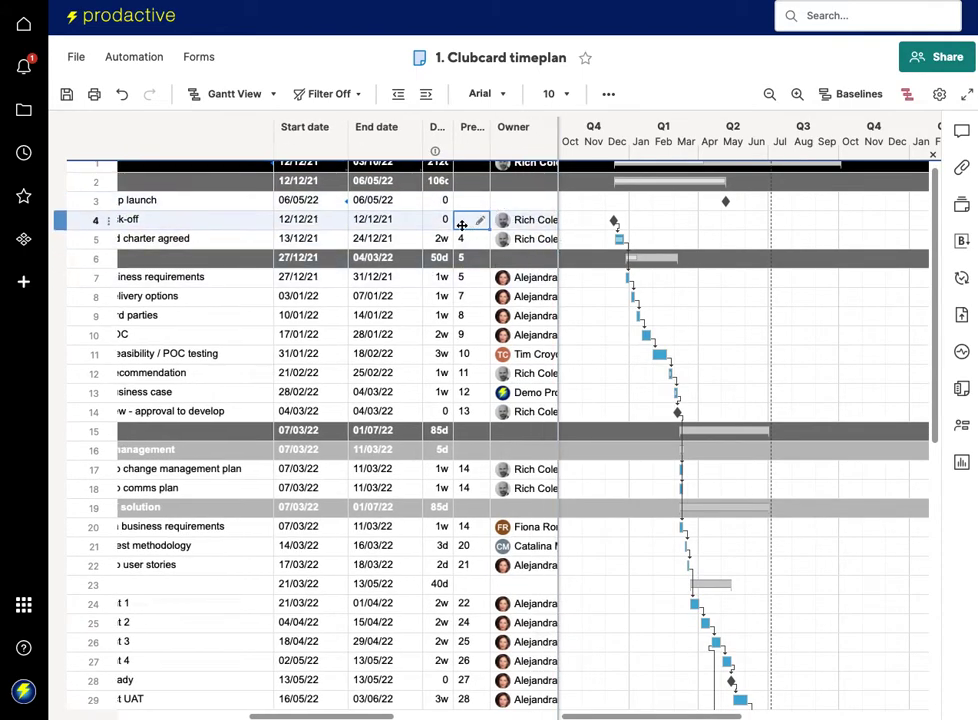
pyautogui.write('3')
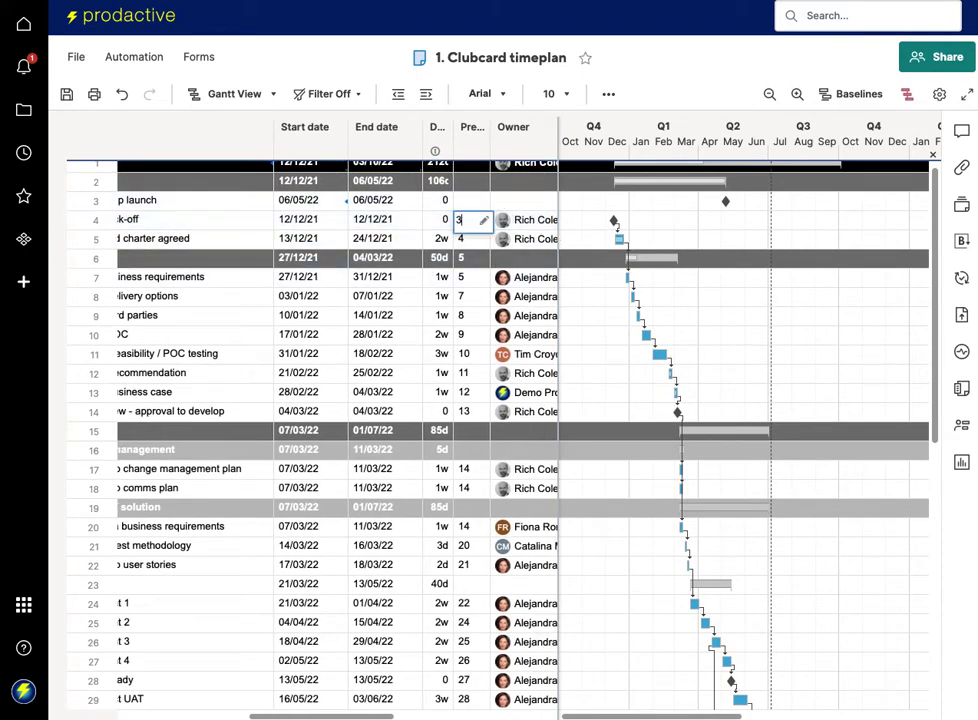
pyautogui.press('Return')
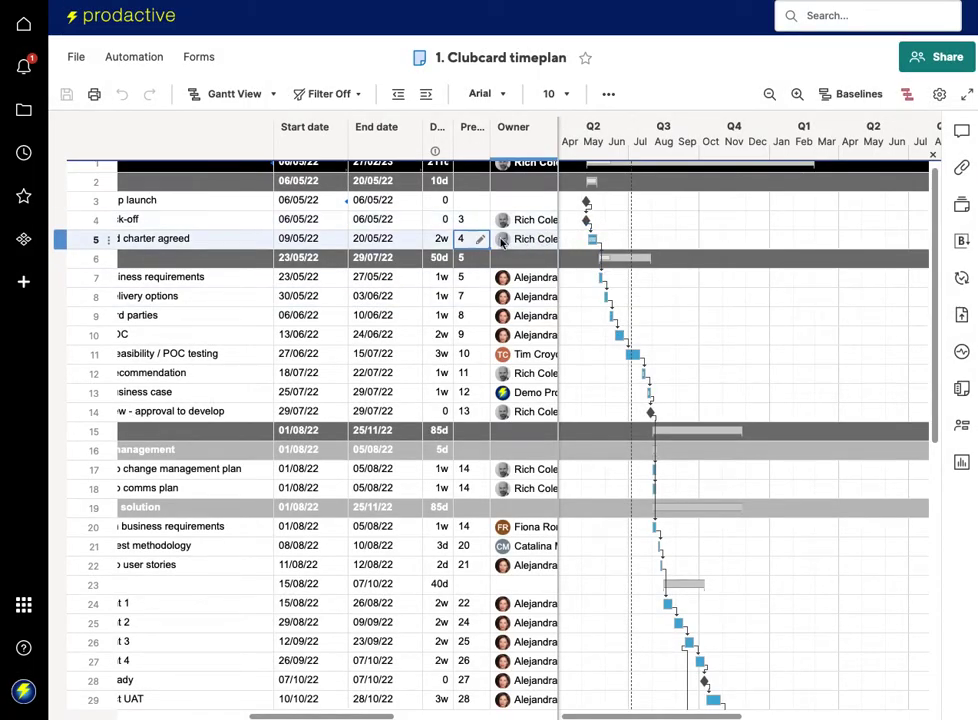
pyautogui.hscroll(-2, 288, 262)
pyautogui.scroll(1, 288, 262)
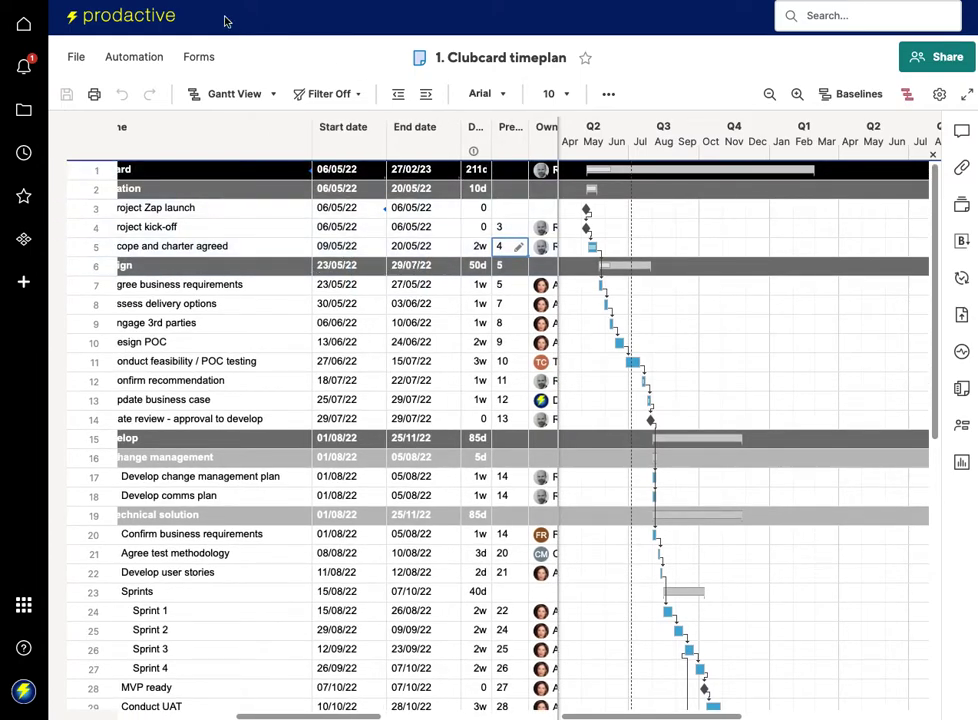
# Step: In the 1. Zap timeplan sheet, set the duration of the Mobilise assets task under Launch prep to 20w
pyautogui.moveTo(225, 24)
pyautogui.click(66, 5)
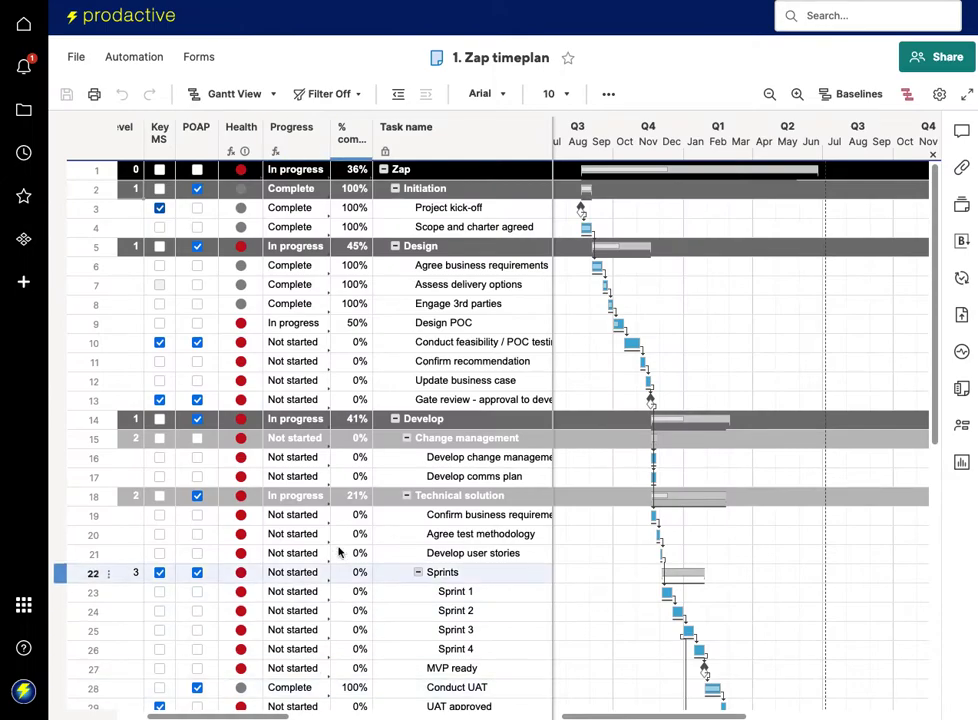
pyautogui.scroll(-4, 338, 552)
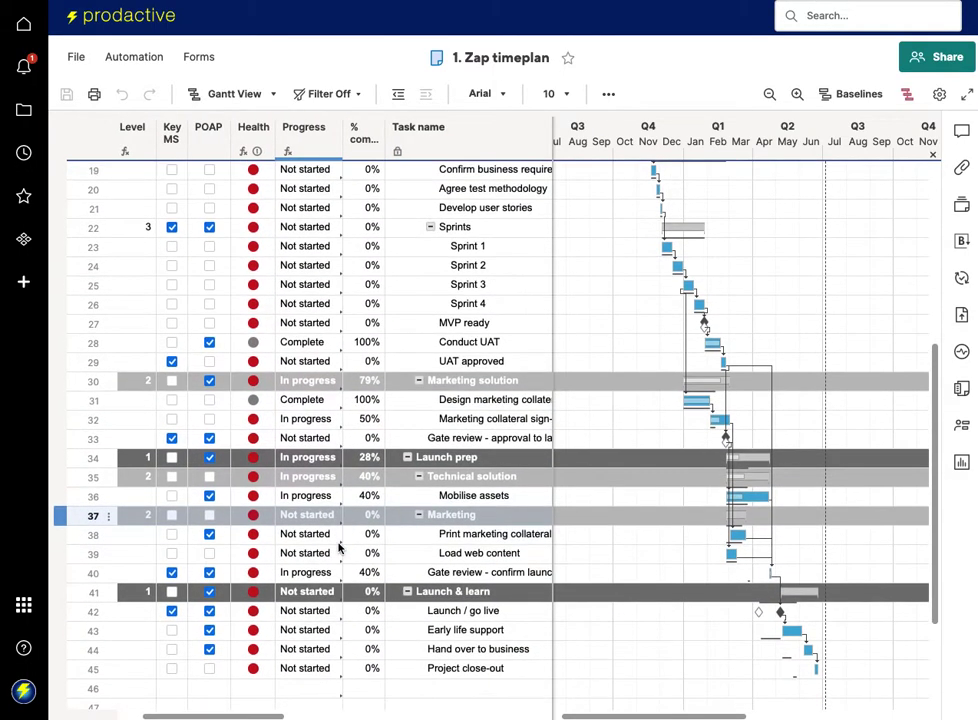
pyautogui.hscroll(2, 338, 548)
pyautogui.scroll(-1, 338, 548)
pyautogui.click(348, 553)
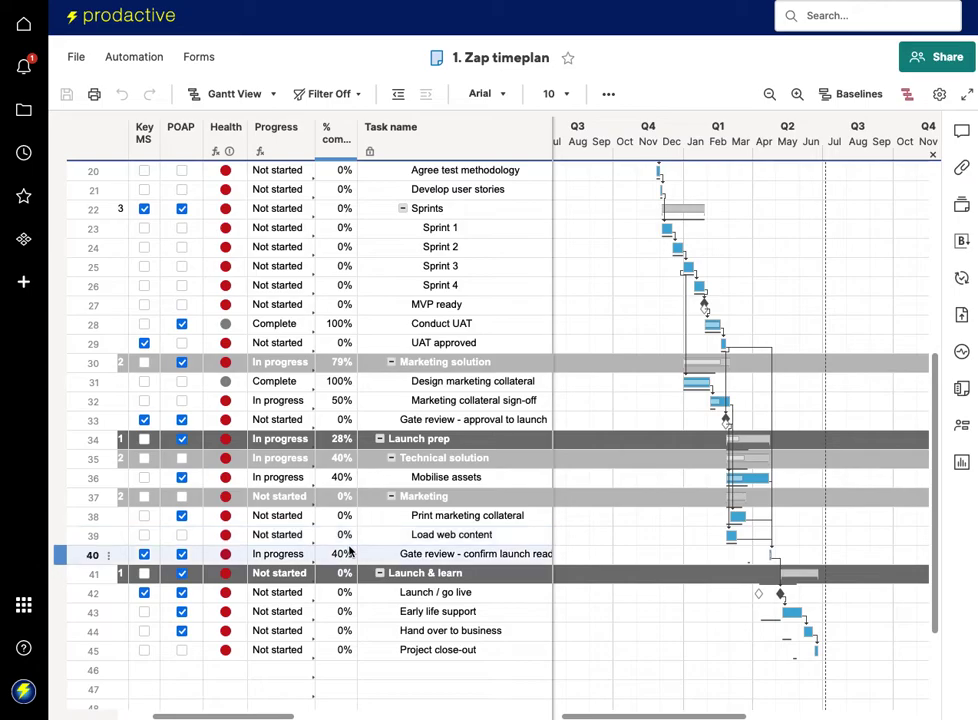
pyautogui.hscroll(5, 345, 550)
pyautogui.scroll(-1, 345, 550)
pyautogui.click(333, 551)
pyautogui.hscroll(6, 334, 552)
pyautogui.click(334, 555)
pyautogui.click(453, 505)
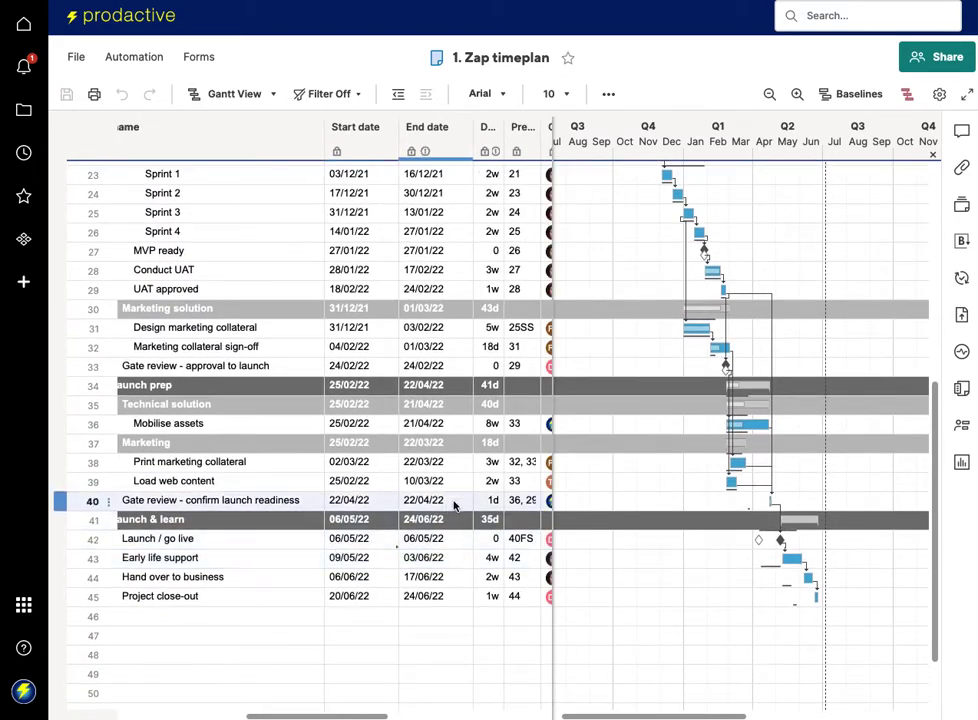
pyautogui.click(487, 480)
pyautogui.click(487, 461)
pyautogui.click(490, 424)
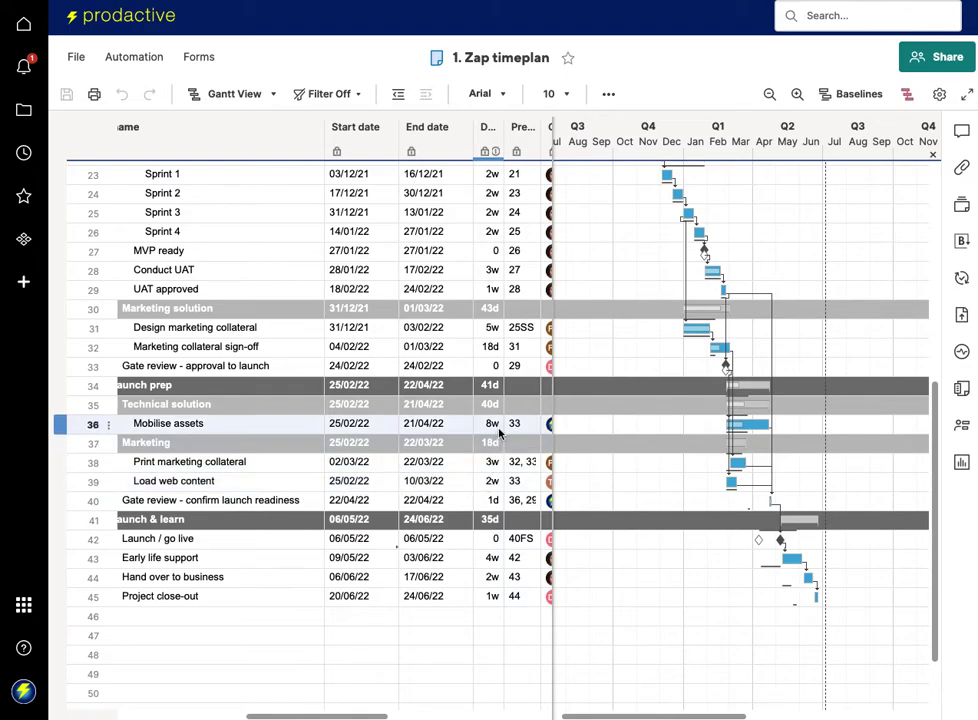
pyautogui.click(491, 424)
pyautogui.write('20w')
pyautogui.press('Return')
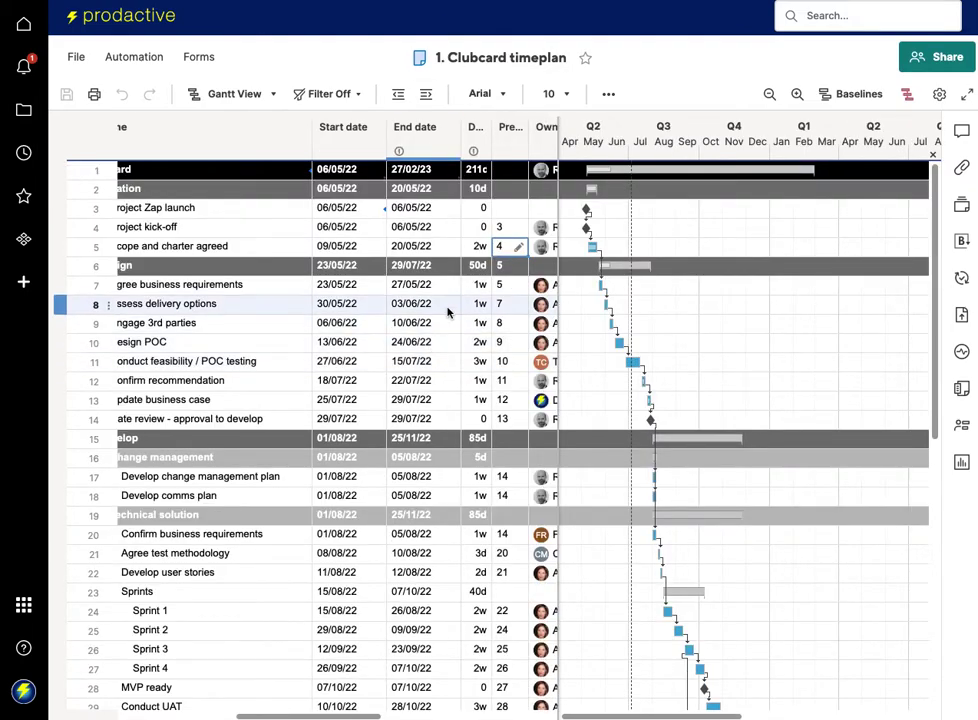
# Step: Return to the 1. Clubcard timeplan sheet, refresh it and examine the start and end dates of its tasks
pyautogui.click(350, 210)
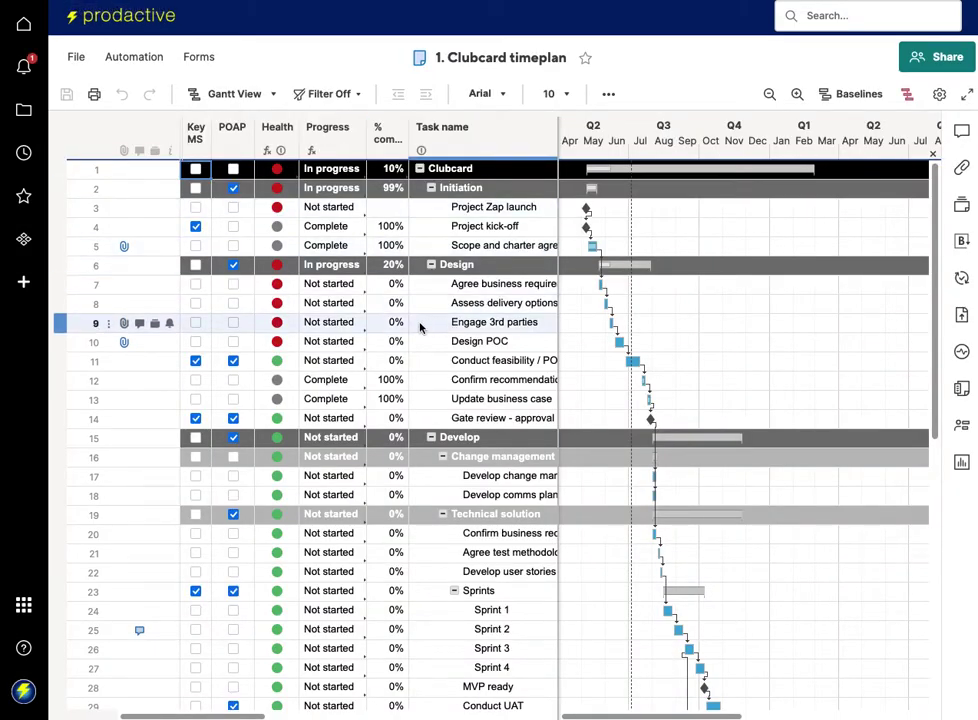
pyautogui.hscroll(5, 430, 327)
pyautogui.hscroll(1, 419, 325)
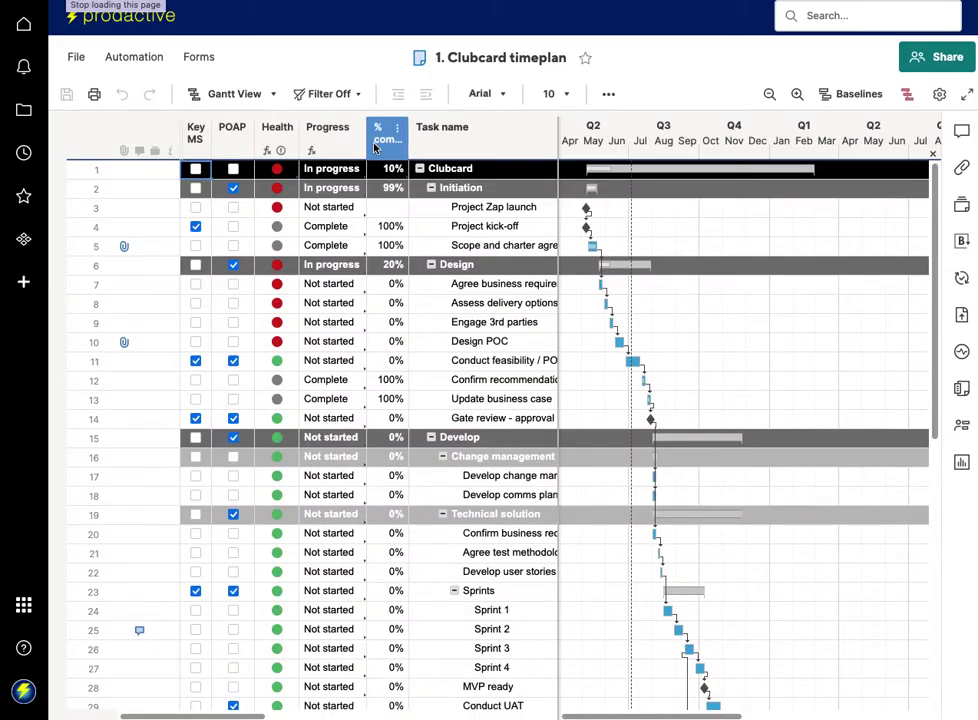
pyautogui.hscroll(5, 432, 324)
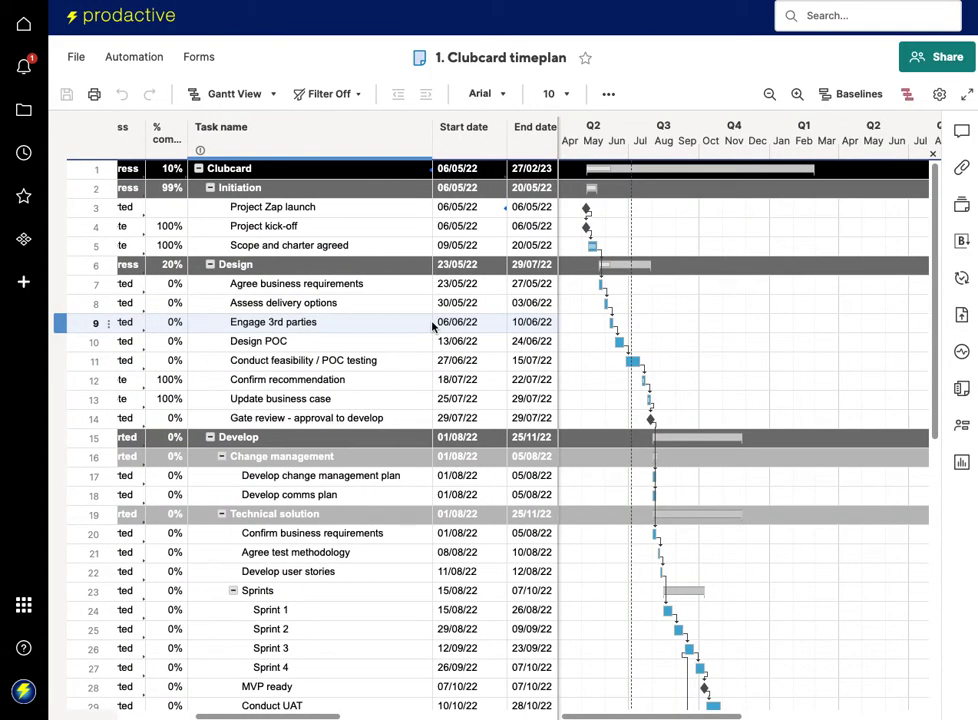
pyautogui.hotkey('ctrl', 'v')
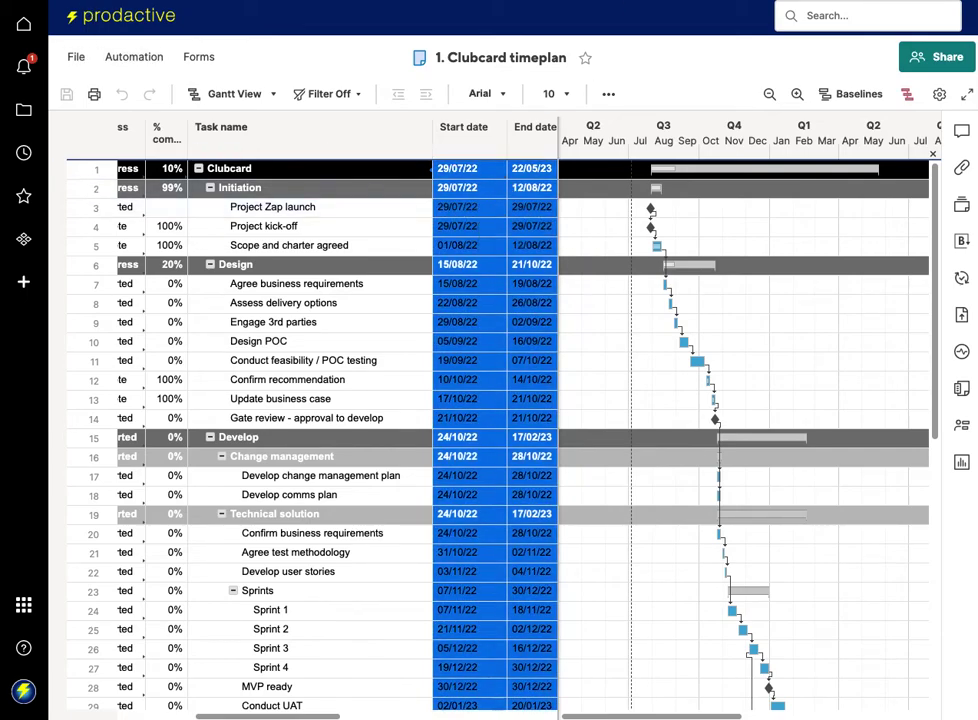
pyautogui.click(570, 306)
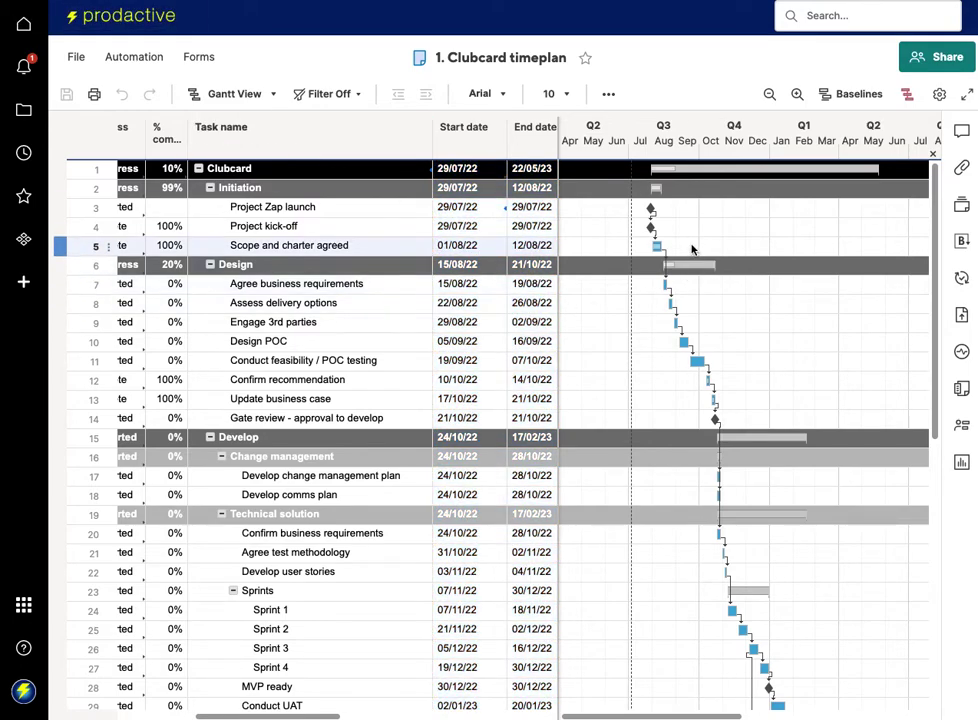
# Step: Inspect the cell link options on Project Zap launch's start date and look over the dependent rows in the Clubcard timeplan
pyautogui.click(483, 204)
pyautogui.rightClick(483, 204)
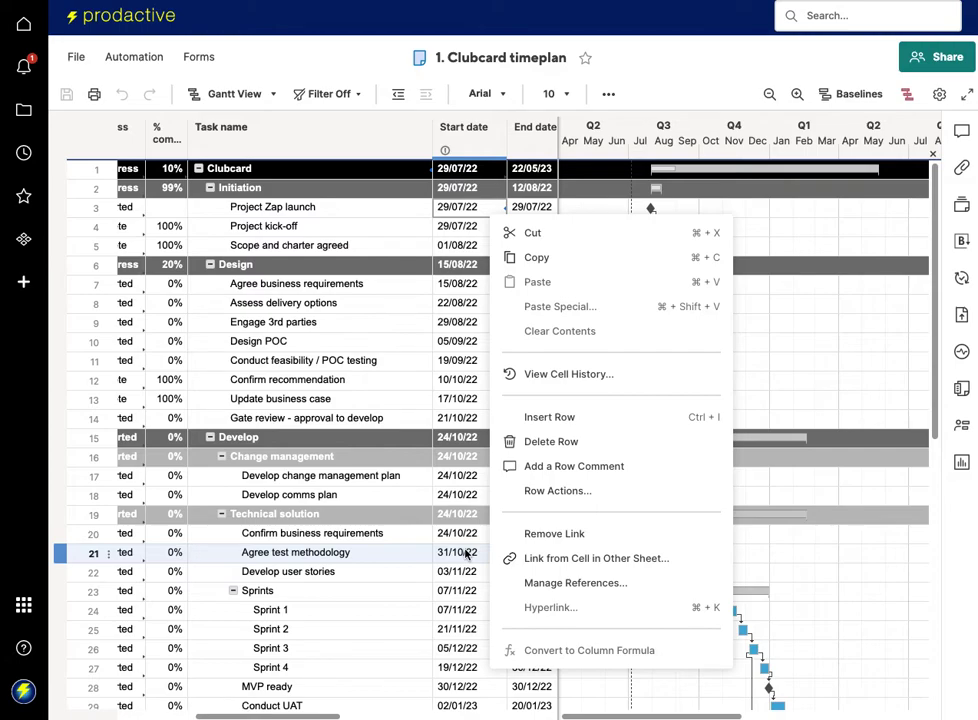
pyautogui.click(340, 208)
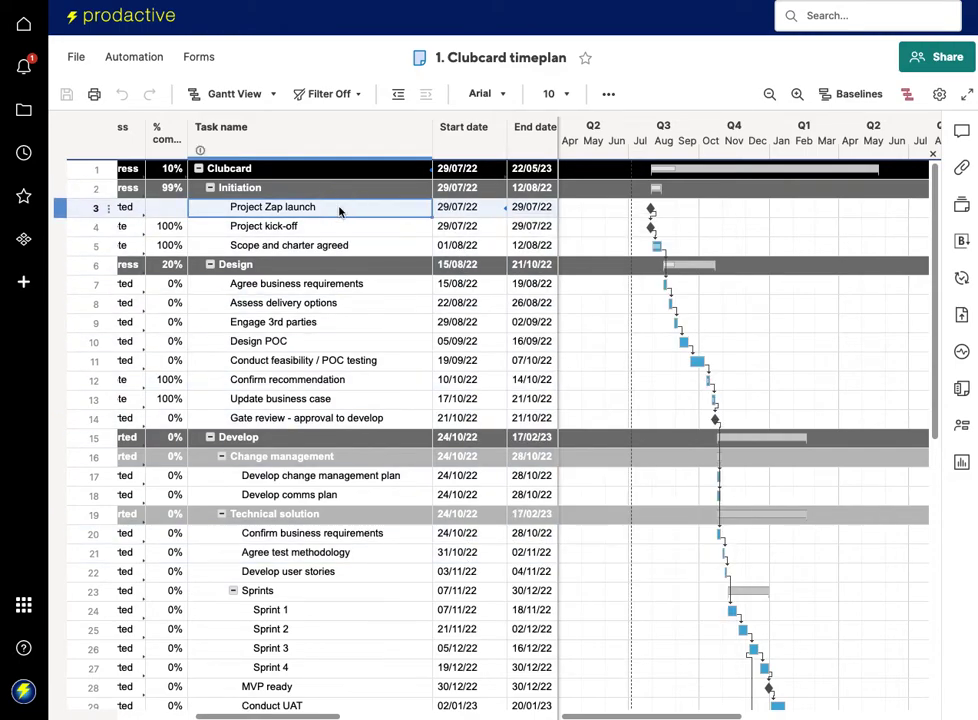
pyautogui.click(66, 207)
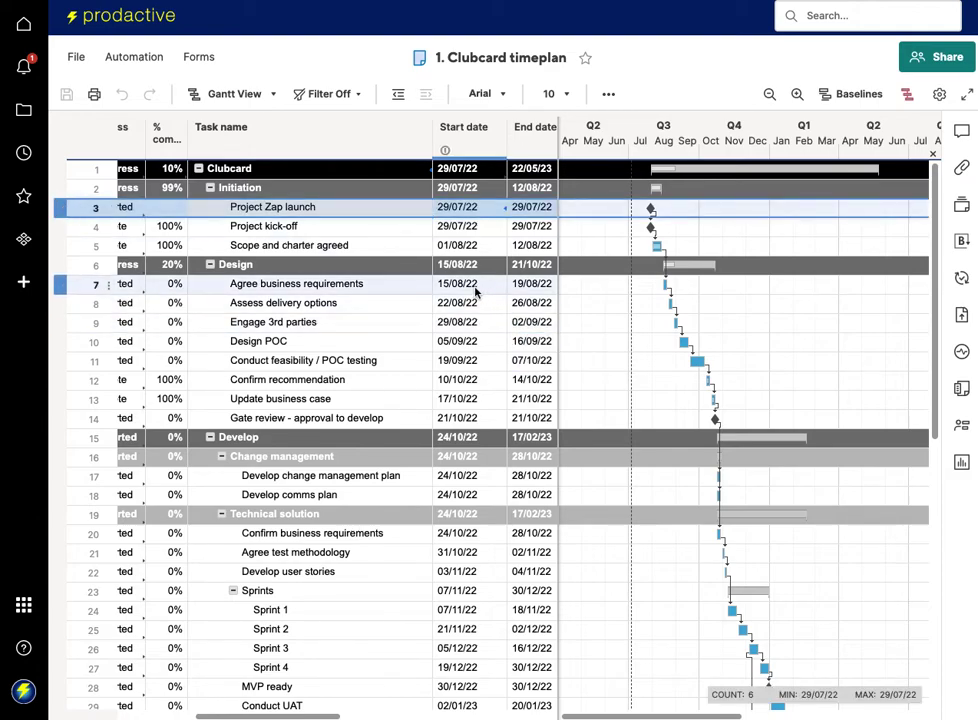
pyautogui.click(472, 284)
pyautogui.click(450, 495)
pyautogui.rightClick(455, 491)
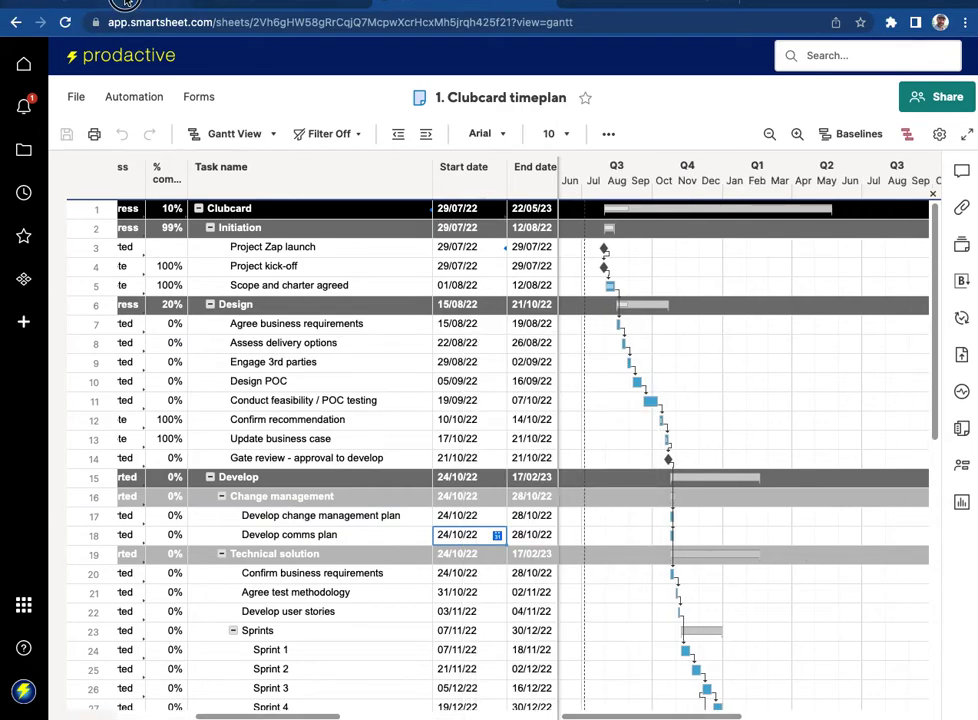
# Step: Open the Programme plan dashboard to examine the Clubcard timeplan phases
pyautogui.click(125, 3)
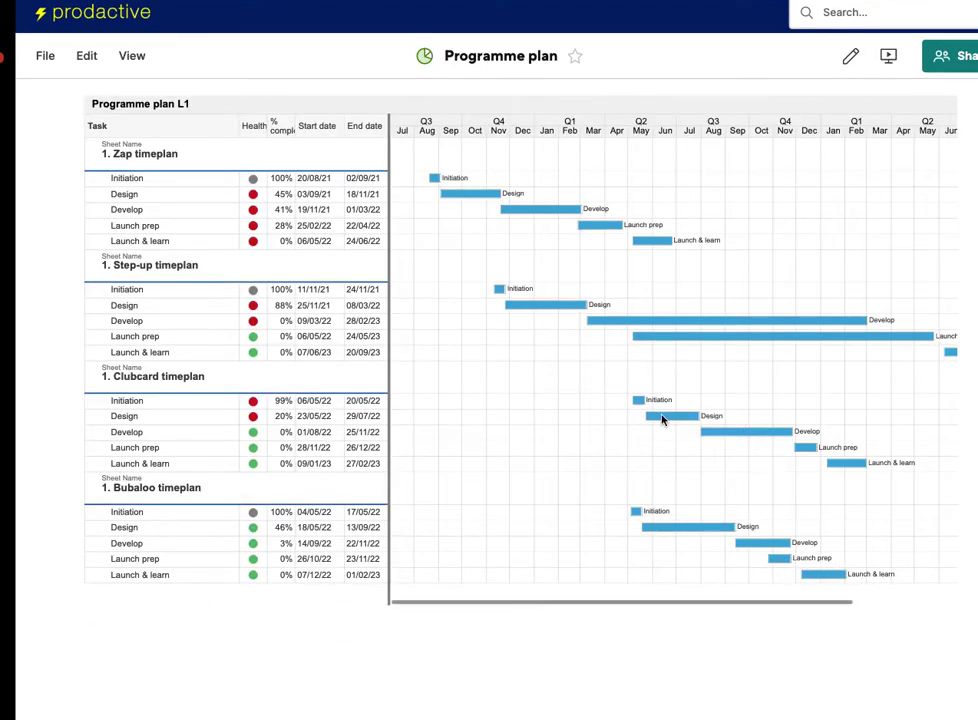